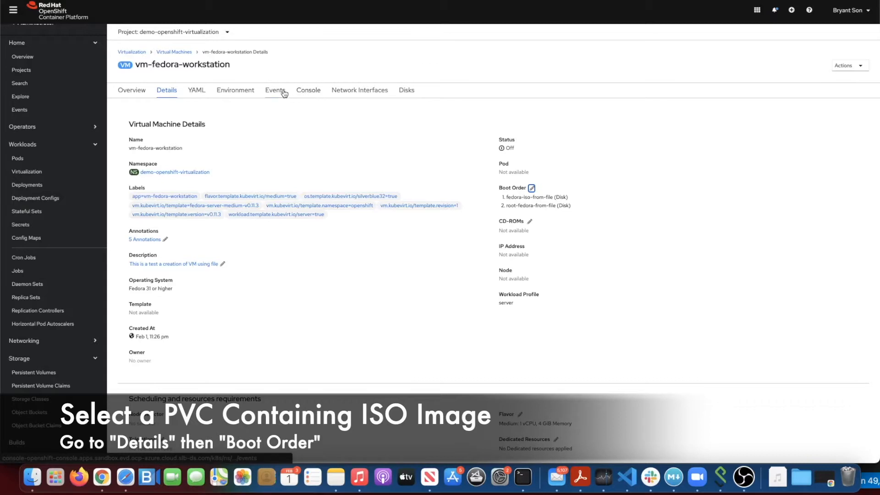
Start vm-fedora-workstation, review its startup events, and watch its console reach the Fedora 33 installer
left_click(846, 65)
left_click(846, 67)
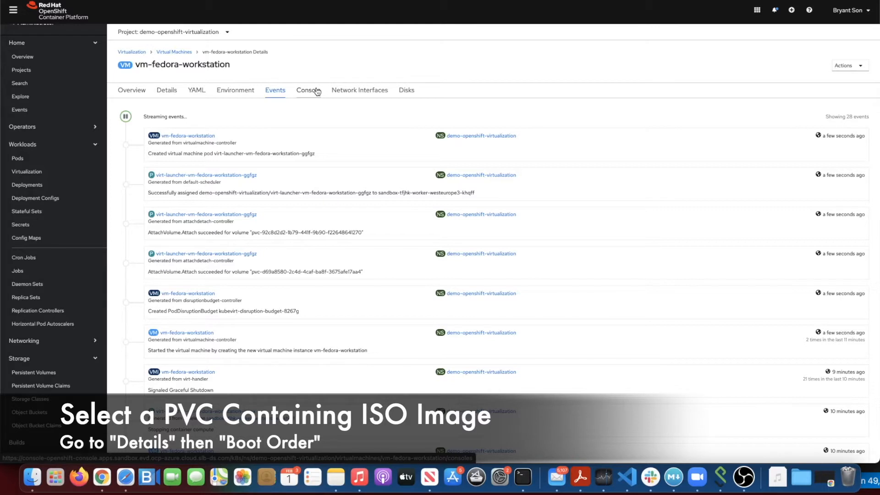
left_click(315, 90)
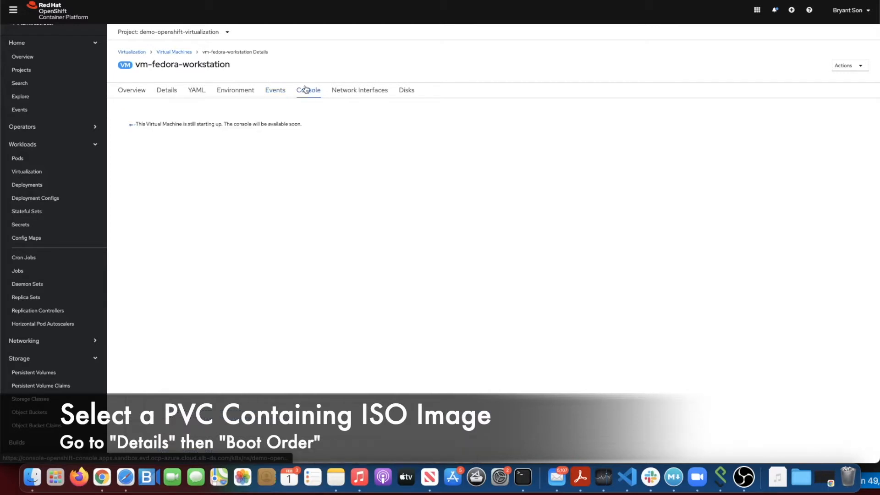
left_click(288, 92)
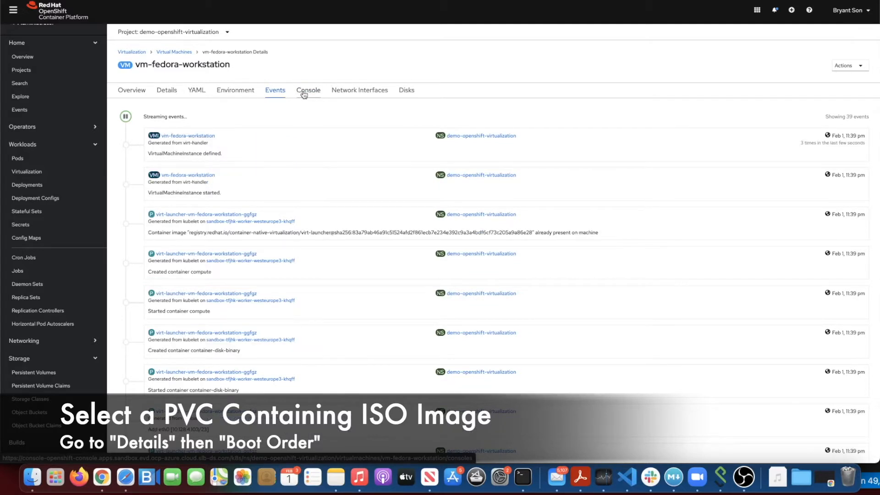
left_click(303, 95)
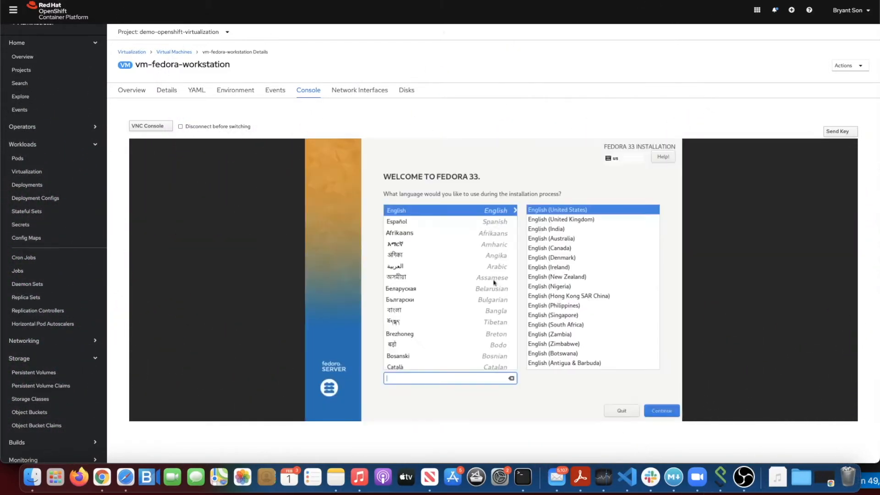
Keep English as the installer language and confirm the 20 GiB disk as installation destination
left_click(661, 413)
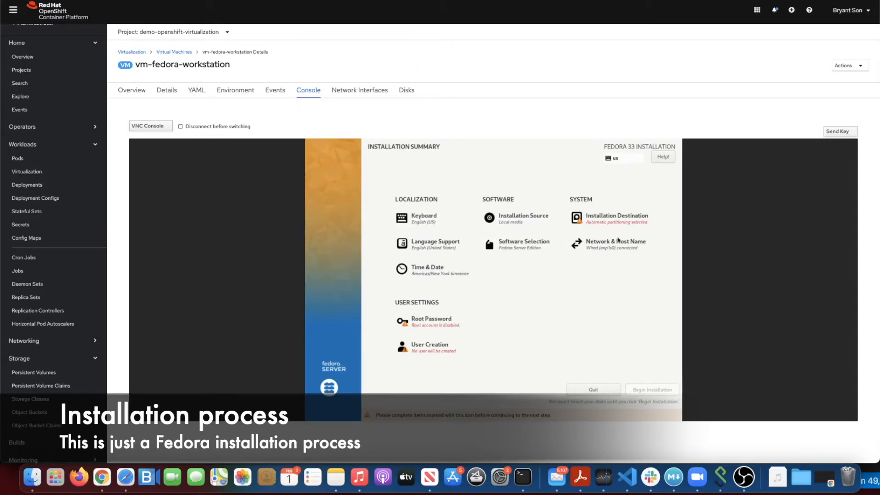
left_click(620, 222)
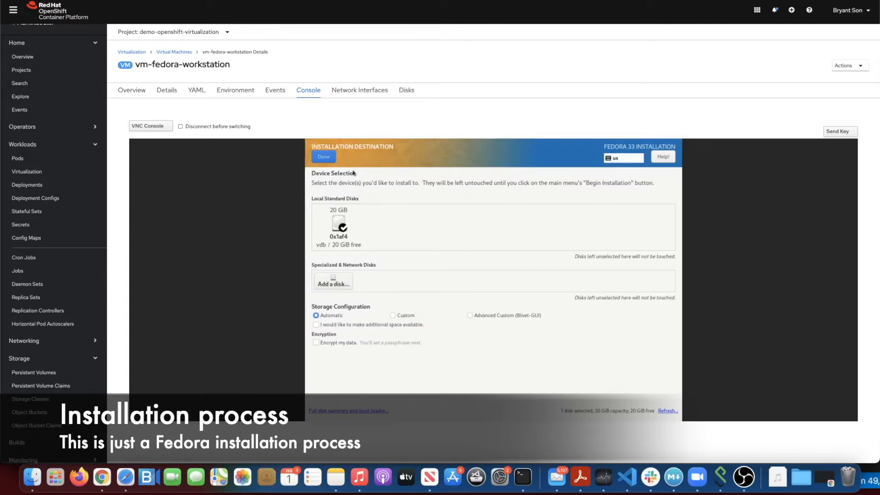
left_click(333, 157)
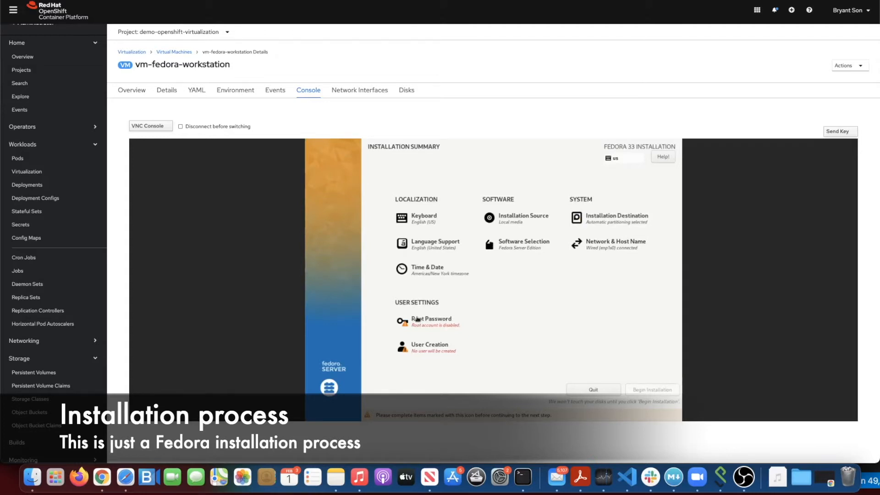
Enter and confirm a root password in the Root Password screen, then return to the summary
left_click(417, 318)
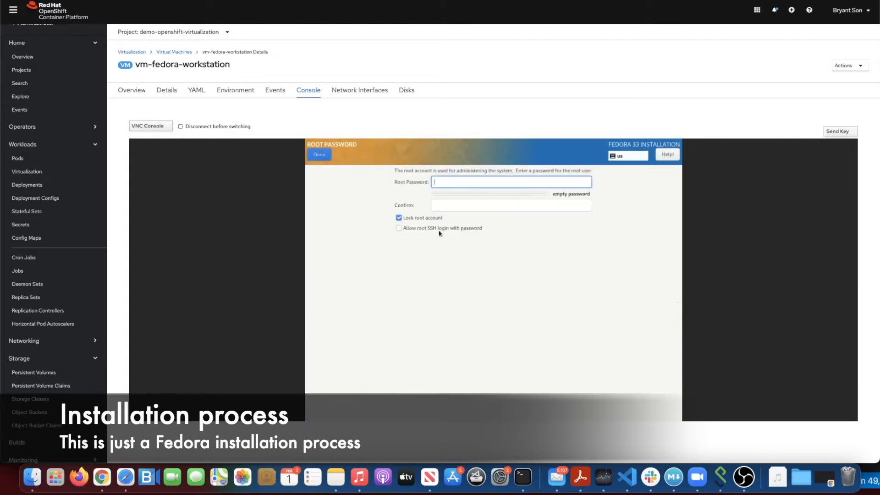
type("abc")
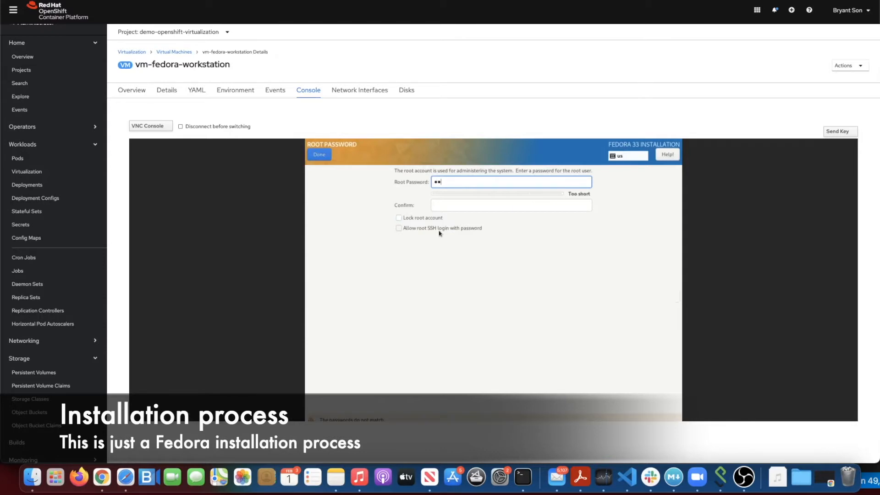
type("def")
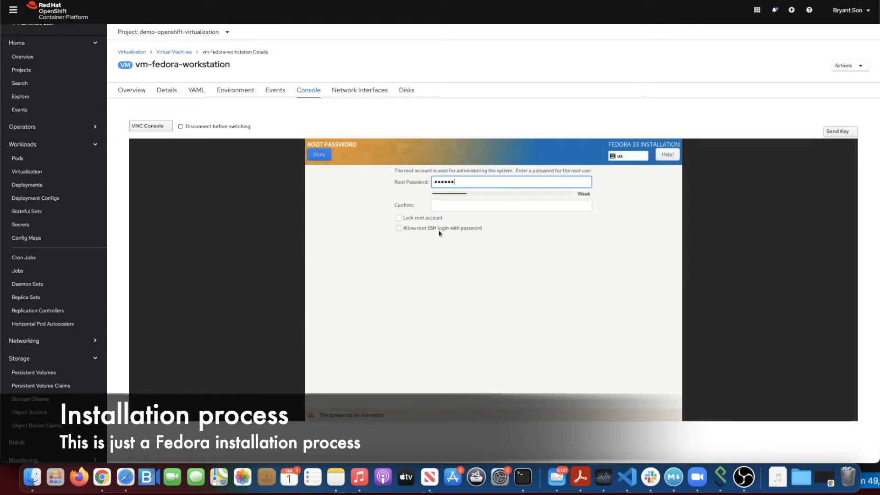
type("ghi")
key("Tab")
type("a")
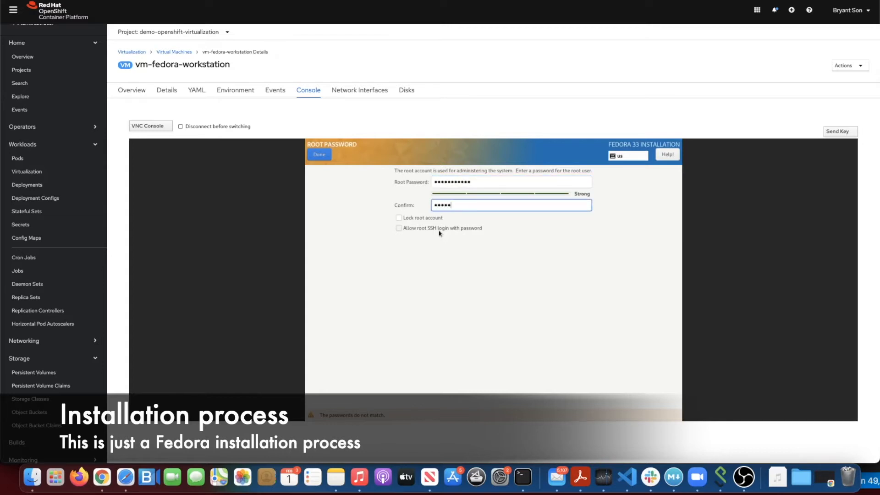
type("bcdefghijkl")
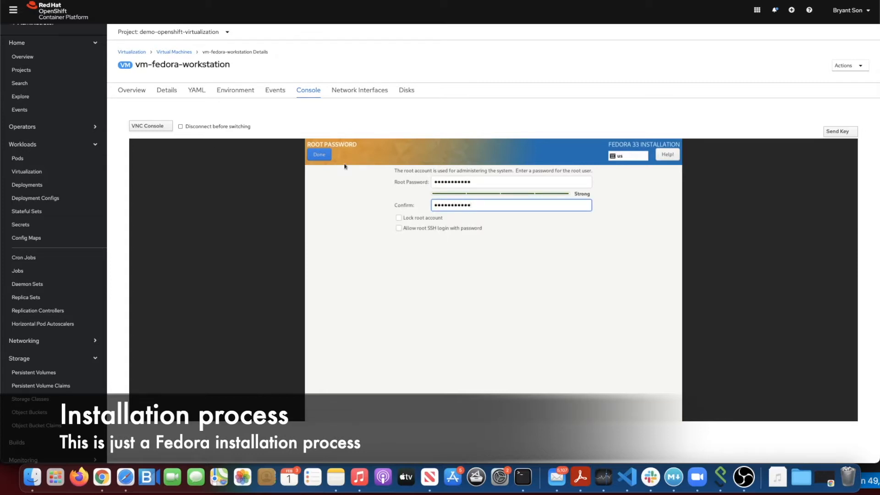
left_click(324, 157)
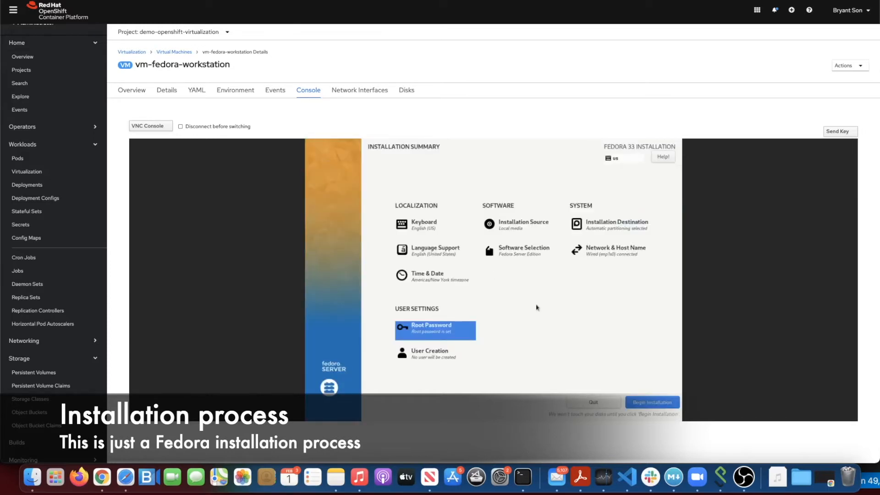
Begin the Fedora 33 installation and let it run until the VM reboots to the boot menu
left_click(641, 403)
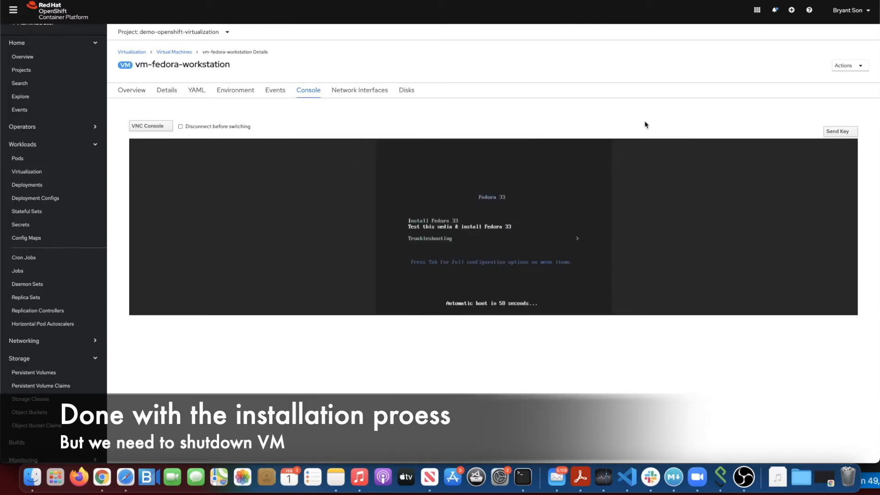
Stop vm-fedora-workstation and check the Events tab for the graceful shutdown
left_click(842, 70)
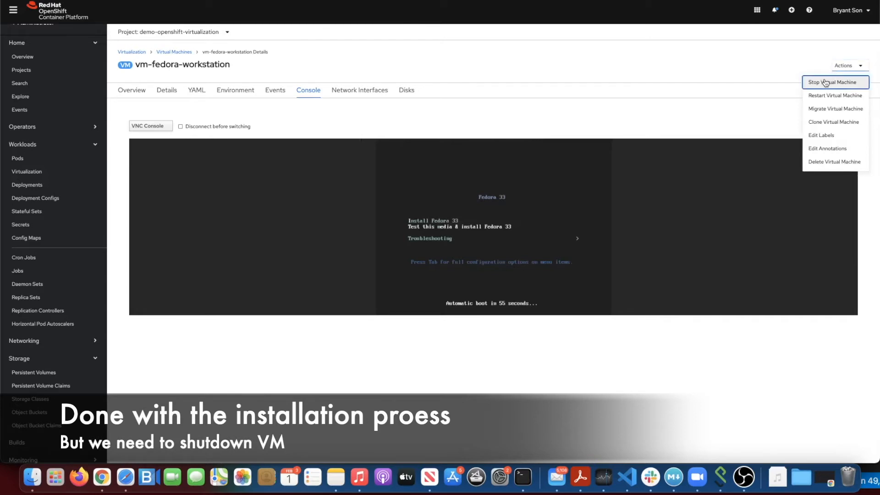
left_click(827, 83)
left_click(525, 83)
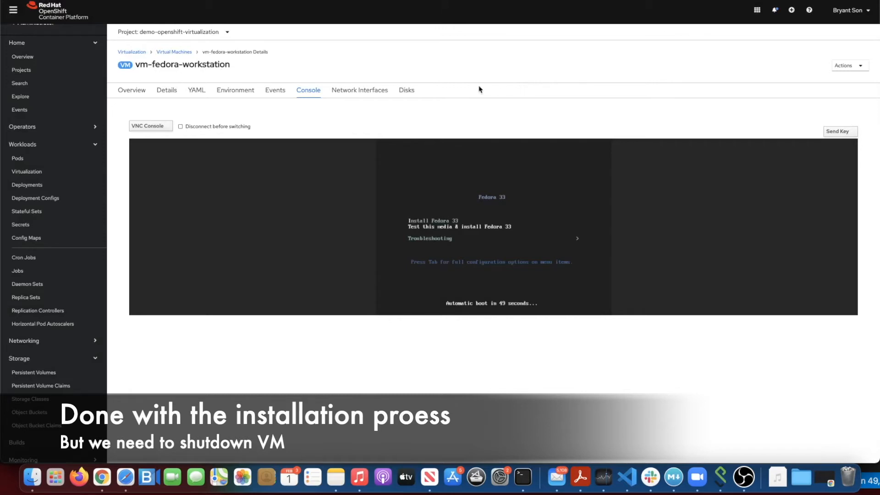
left_click(282, 96)
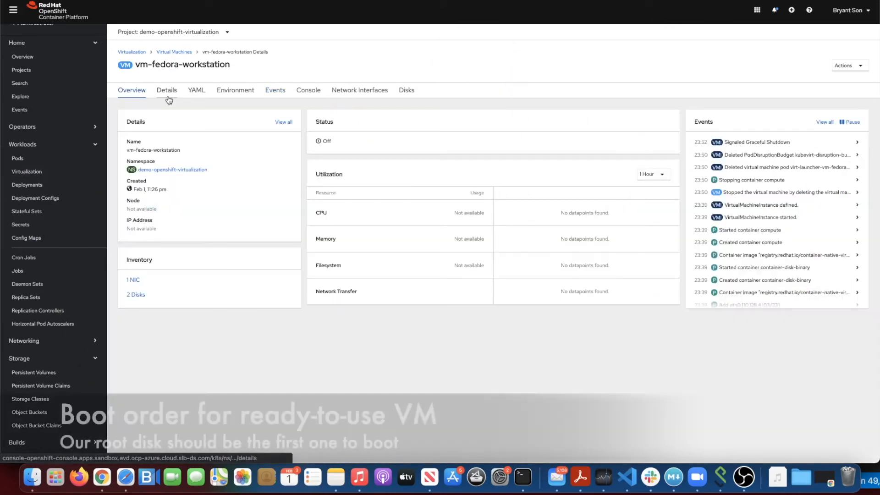
Edit the boot order to keep only root-fedora-from-file, removing fedora-iso-from-file, and save
left_click(166, 90)
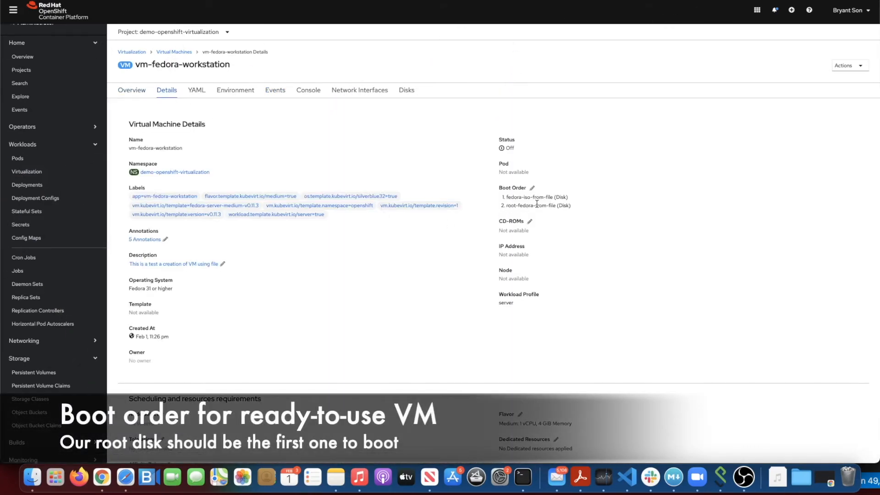
left_click(532, 188)
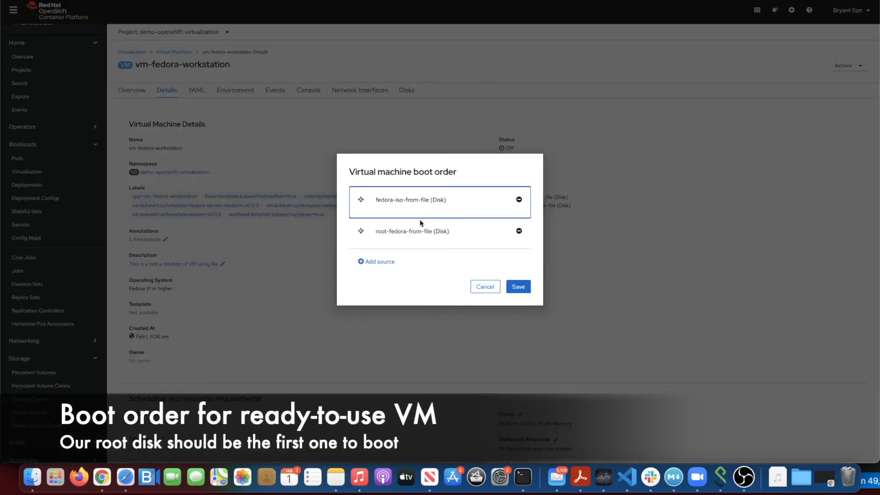
left_click_drag(361, 231, 362, 207)
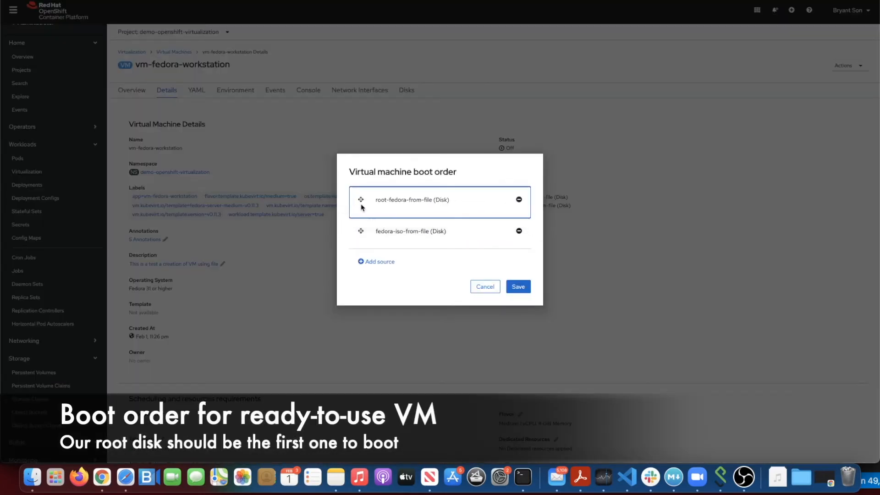
left_click(518, 231)
left_click(519, 270)
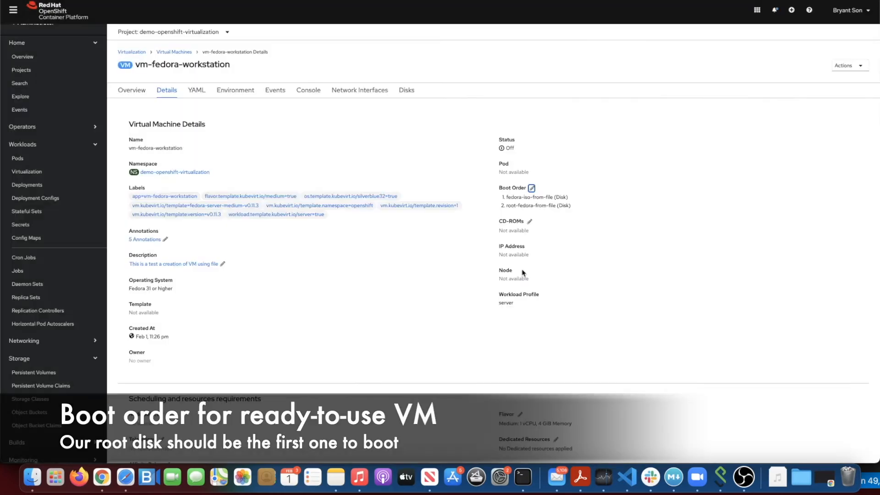
left_click(411, 90)
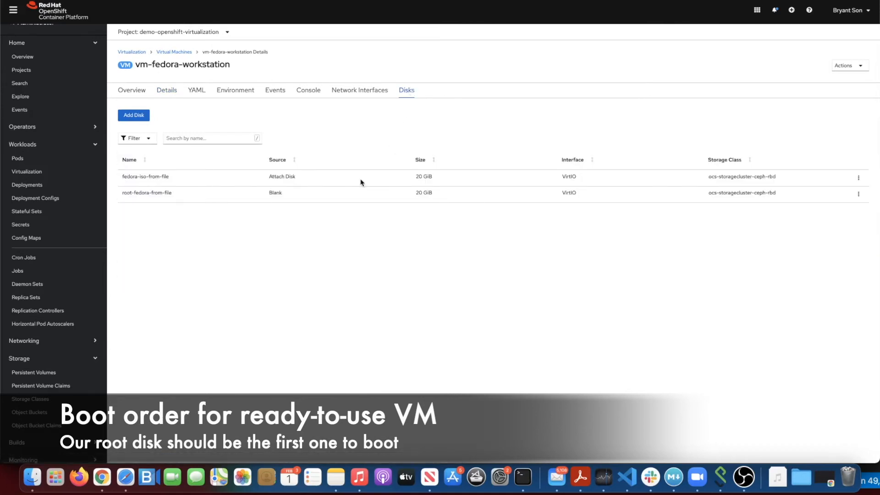
Delete the fedora-iso-from-file disk and start vm-fedora-workstation again
left_click(858, 178)
left_click(853, 204)
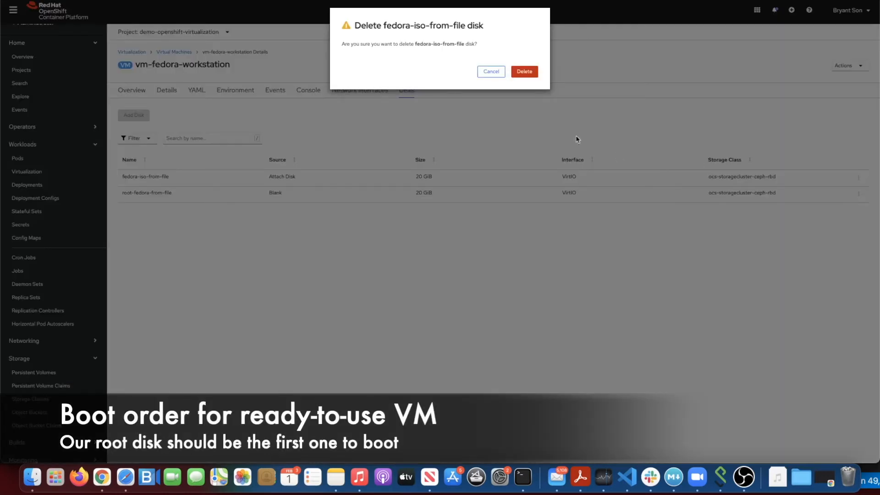
left_click(529, 74)
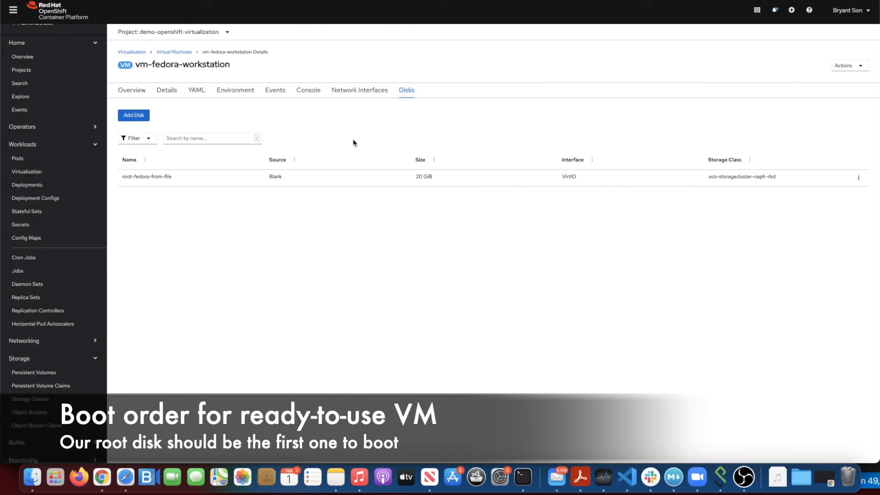
left_click(852, 70)
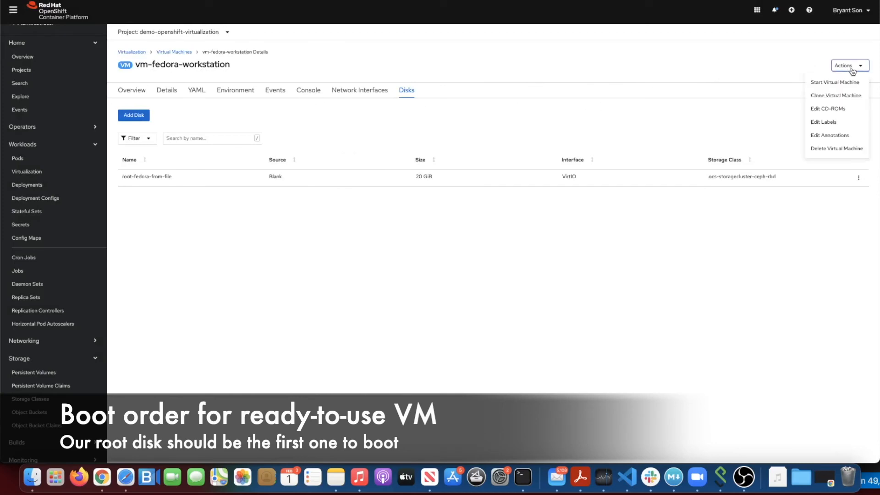
left_click(835, 82)
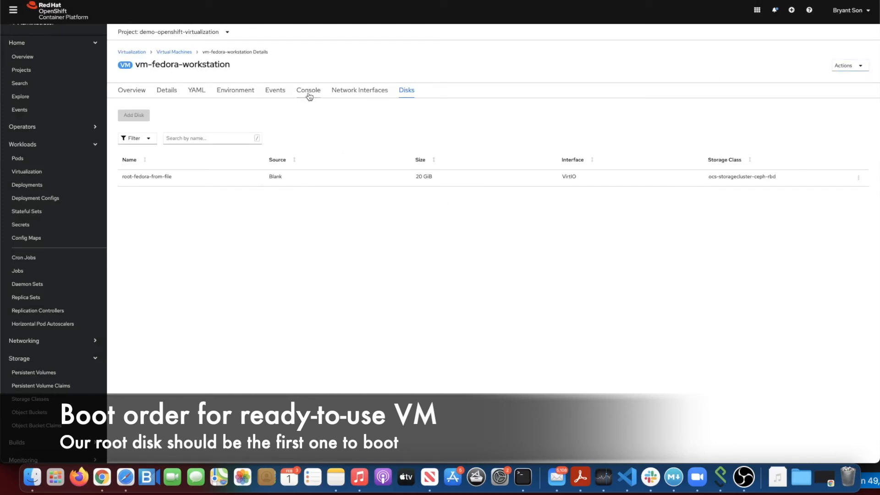
Watch the startup events, then view the console showing the Fedora 33 login prompt
left_click(284, 91)
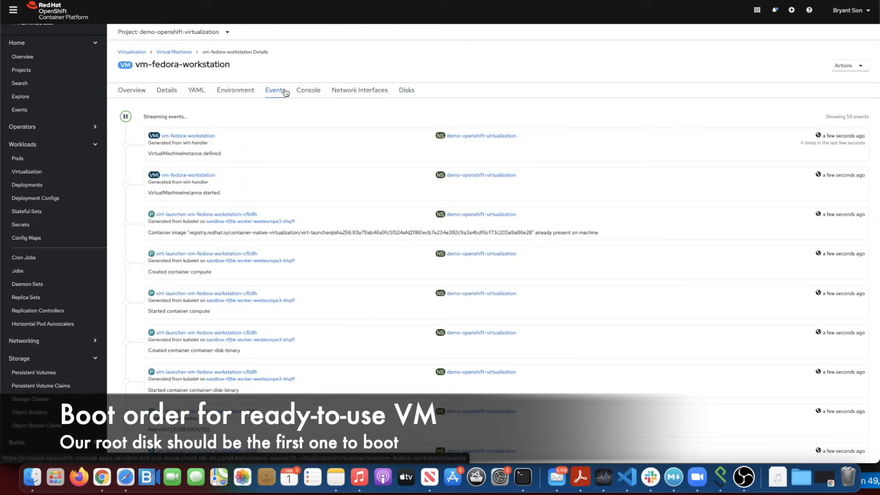
left_click(306, 94)
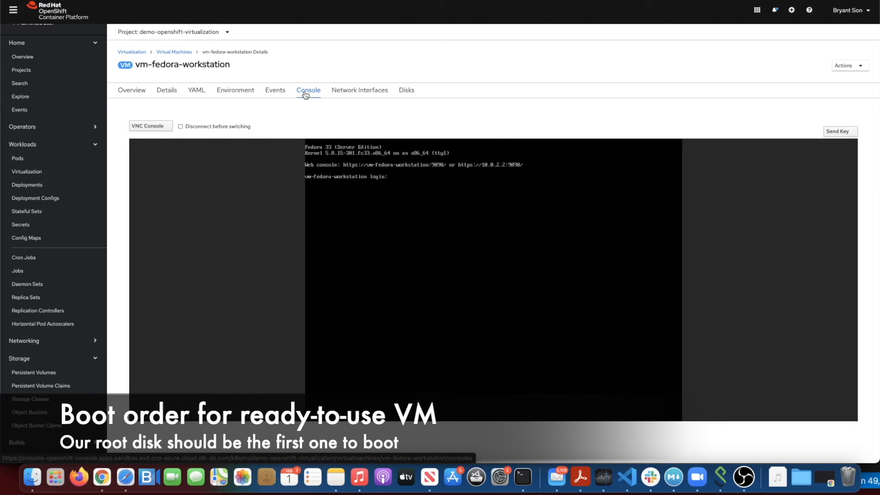
Log in on the VM console with the root user name and its password
type("ot")
key("Return")
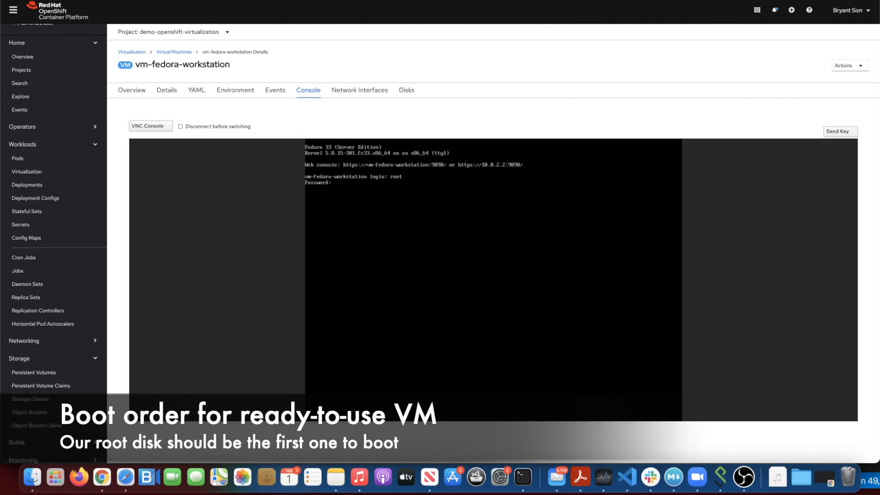
key("Return")
key("Return")
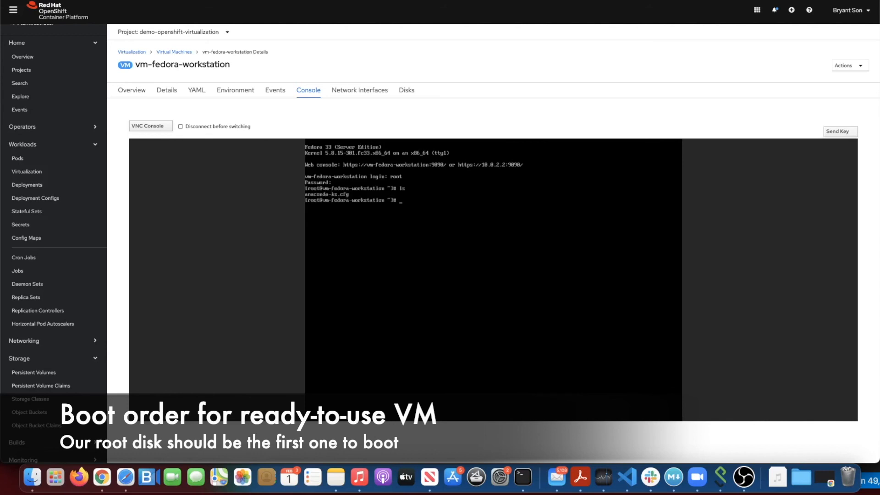